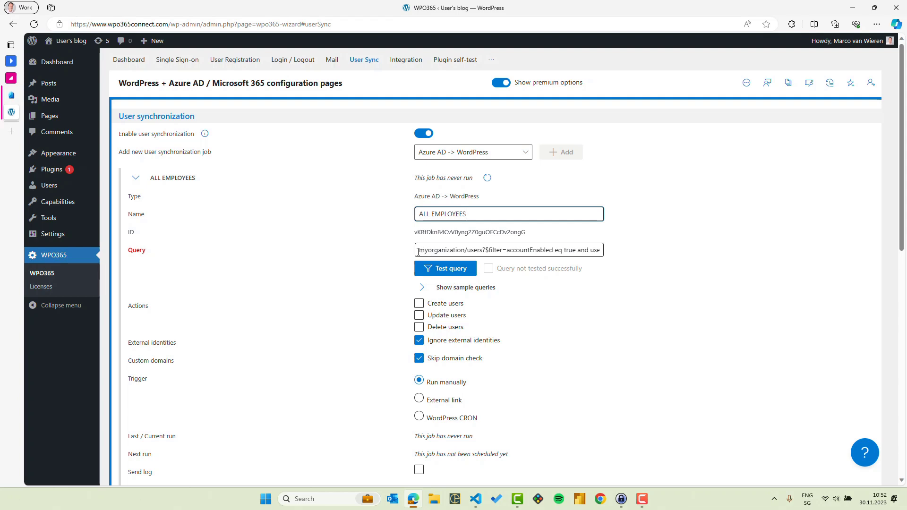
# - Review the endpoint, filter and $top parts of the ALL EMPLOYEES job's query, test the query and close its result
pyautogui.moveTo(423, 252); pyautogui.dragTo(465, 251)
pyautogui.doubleClick(475, 250)
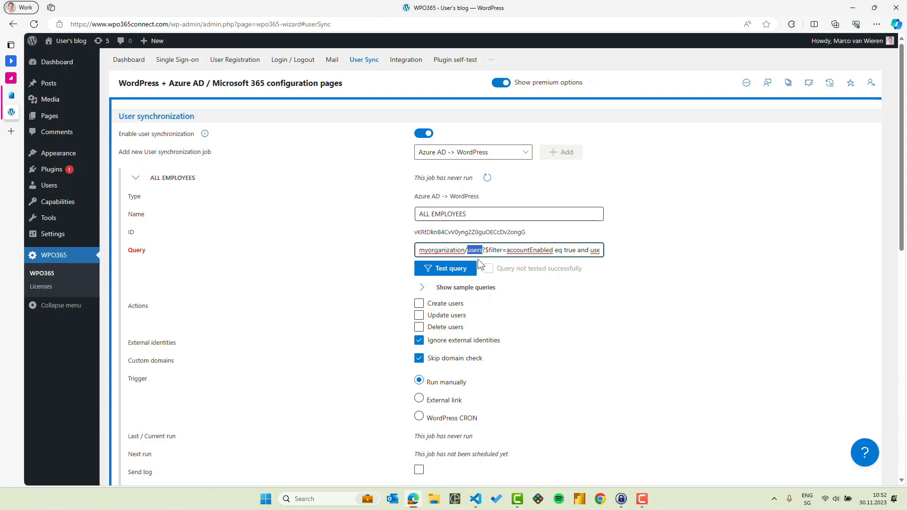
pyautogui.doubleClick(514, 250)
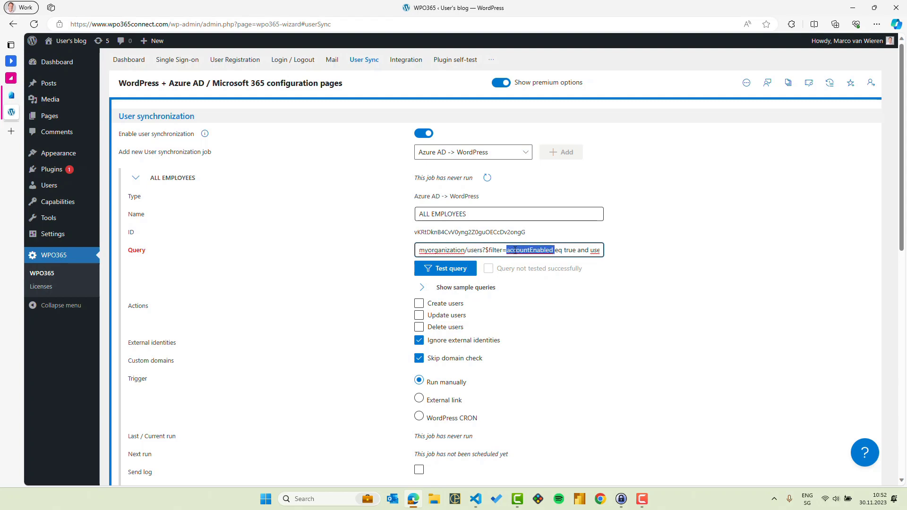
pyautogui.moveTo(578, 251)
pyautogui.mouseDown()
pyautogui.moveTo(601, 250)
pyautogui.moveTo(566, 248)
pyautogui.mouseUp()
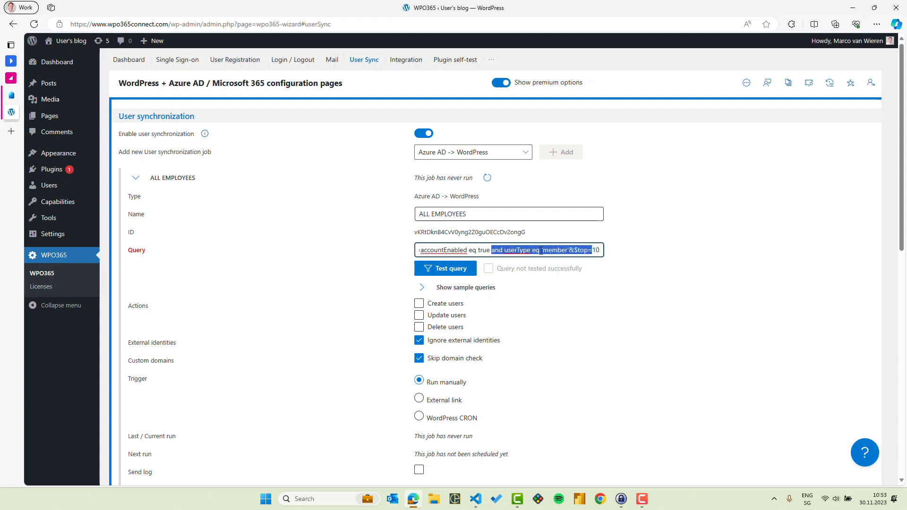
pyautogui.click(566, 248)
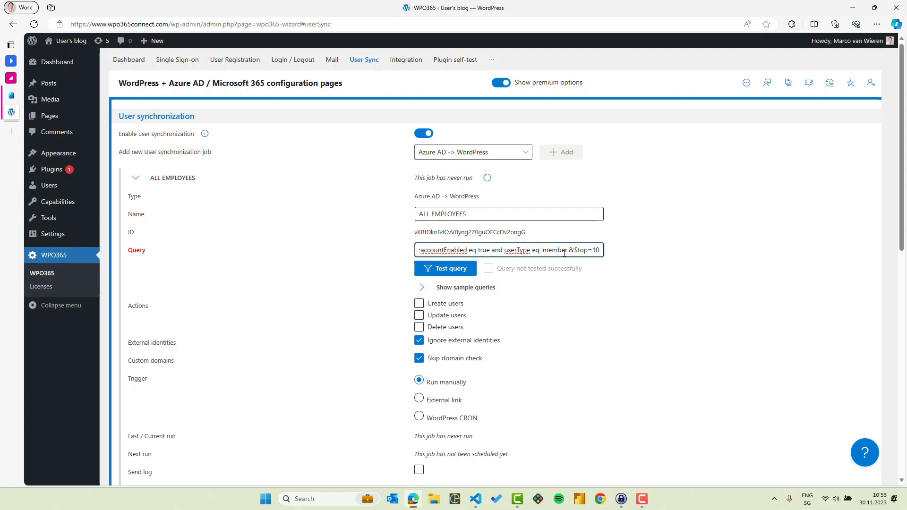
pyautogui.moveTo(574, 251); pyautogui.dragTo(599, 251)
pyautogui.click(445, 269)
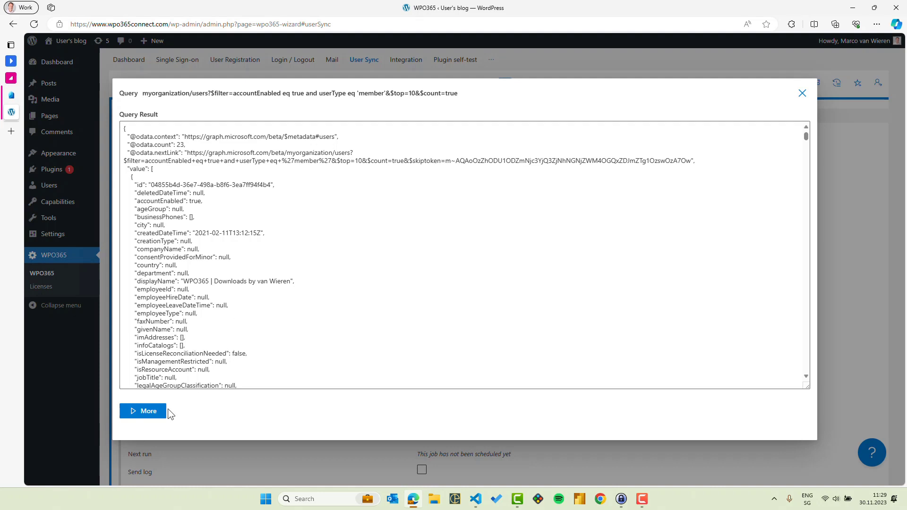
pyautogui.click(803, 93)
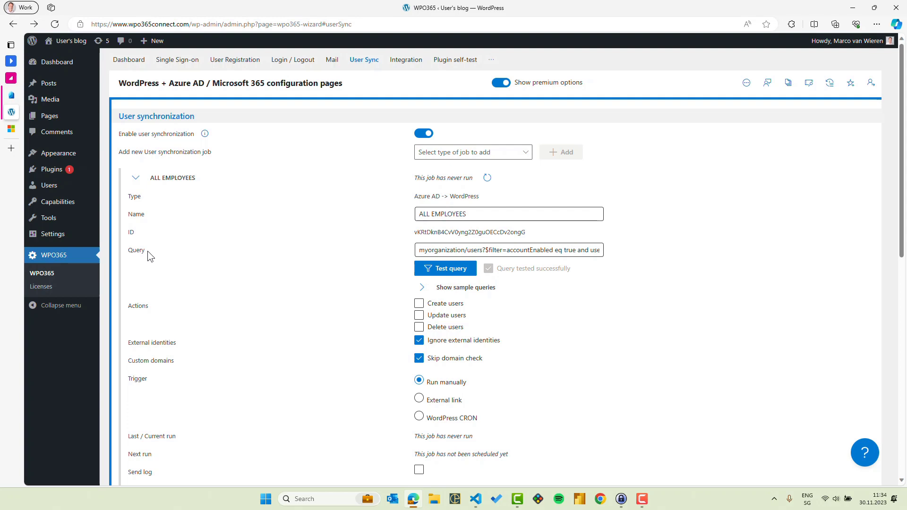
# - Switch to Microsoft Graph Explorer and set the request's API version to beta
pyautogui.click(13, 130)
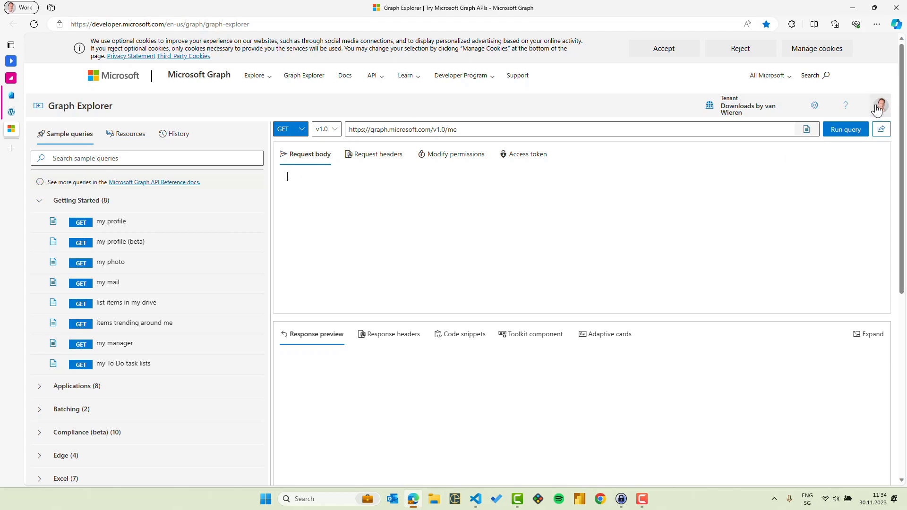
pyautogui.click(326, 129)
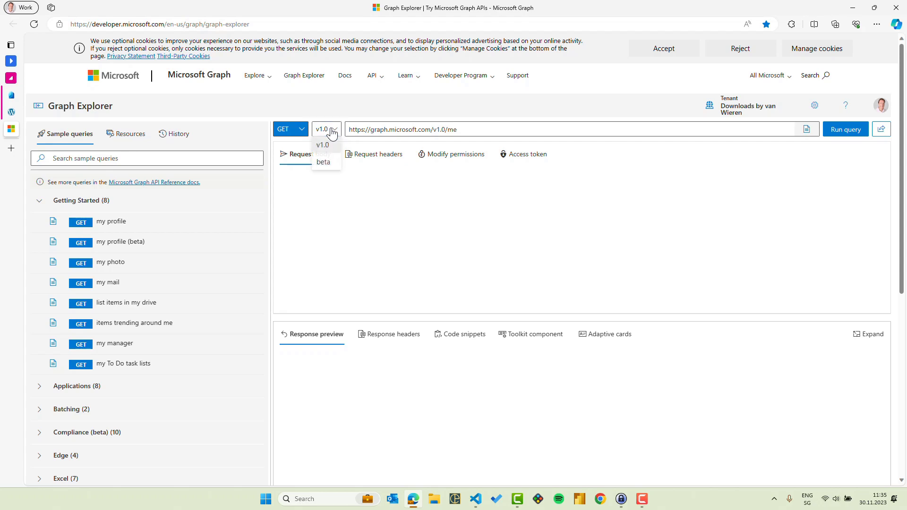
pyautogui.click(328, 163)
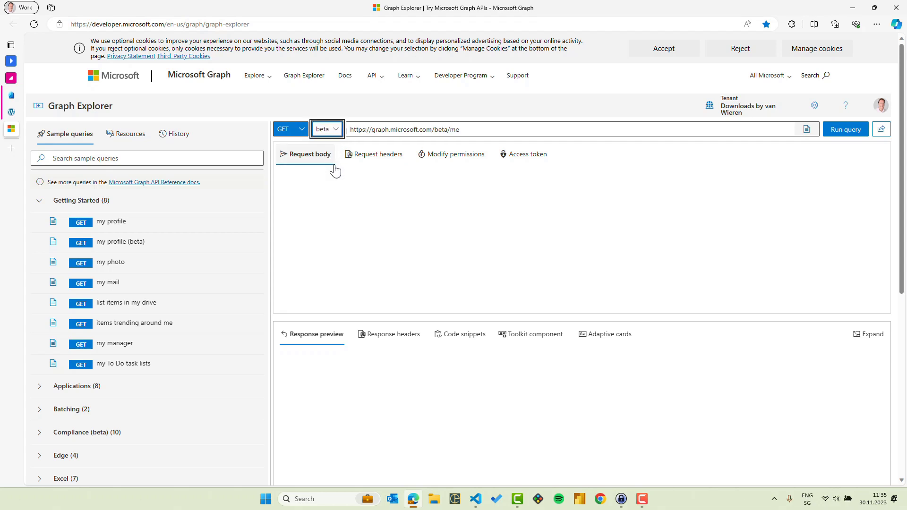
# - Replace the me resource in the request URL with users and run the query
pyautogui.click(484, 129)
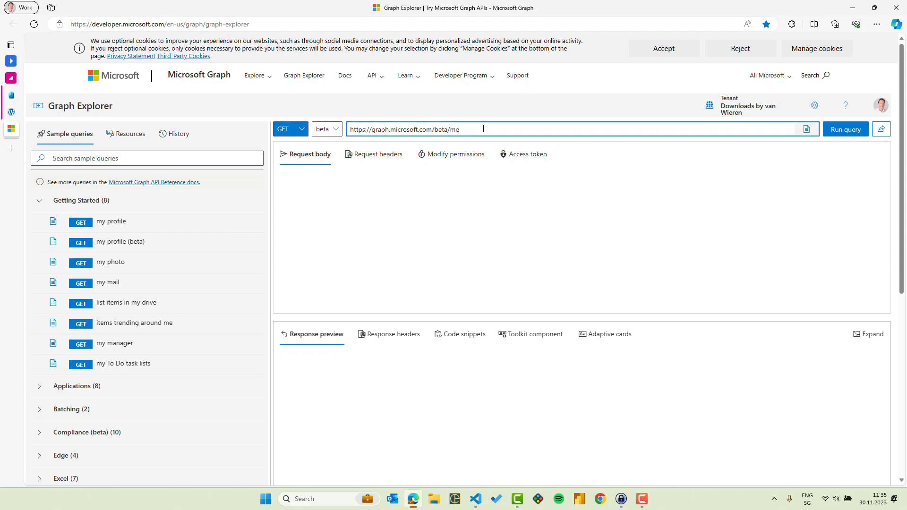
pyautogui.press('BackSpace')
pyautogui.press('BackSpace')
pyautogui.write('user')
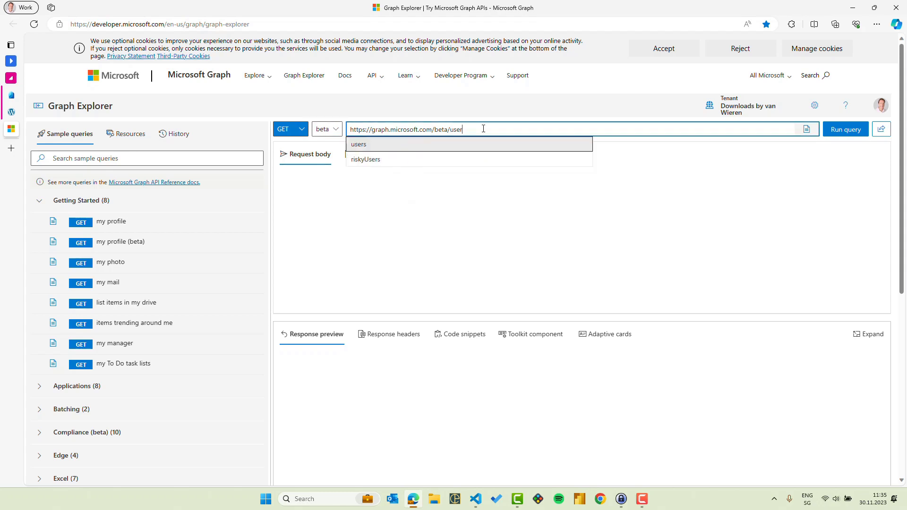
pyautogui.write('s')
pyautogui.click(464, 143)
pyautogui.click(844, 130)
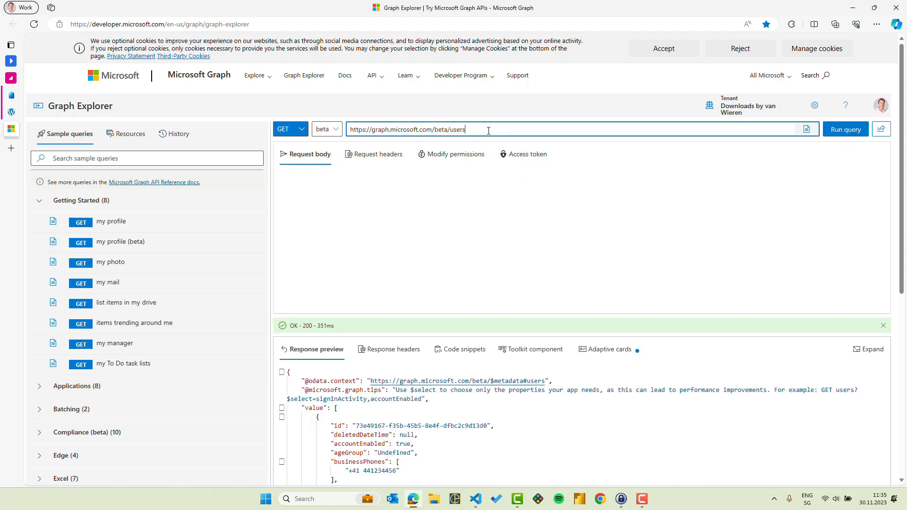
# - Add ?$filter=accountEnabled eq true to the users request and run the query
pyautogui.write('?$filt')
pyautogui.press('Tab')
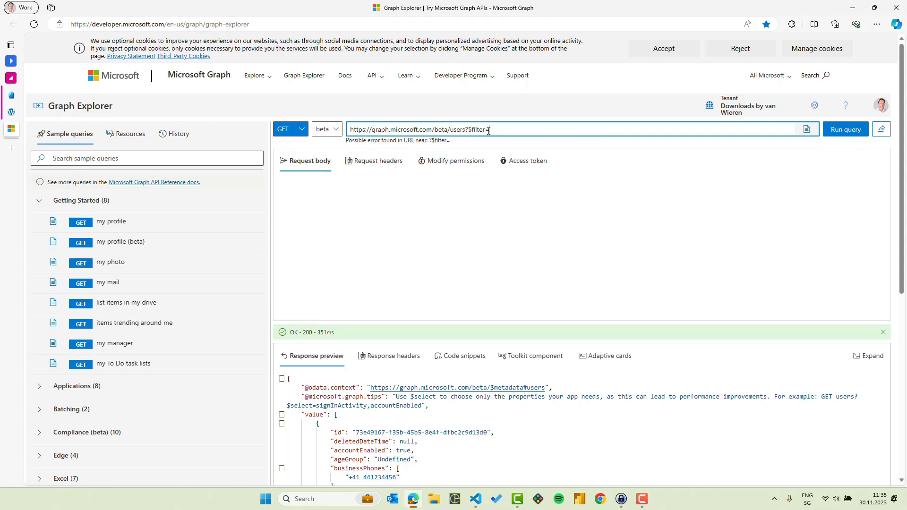
pyautogui.write('acco')
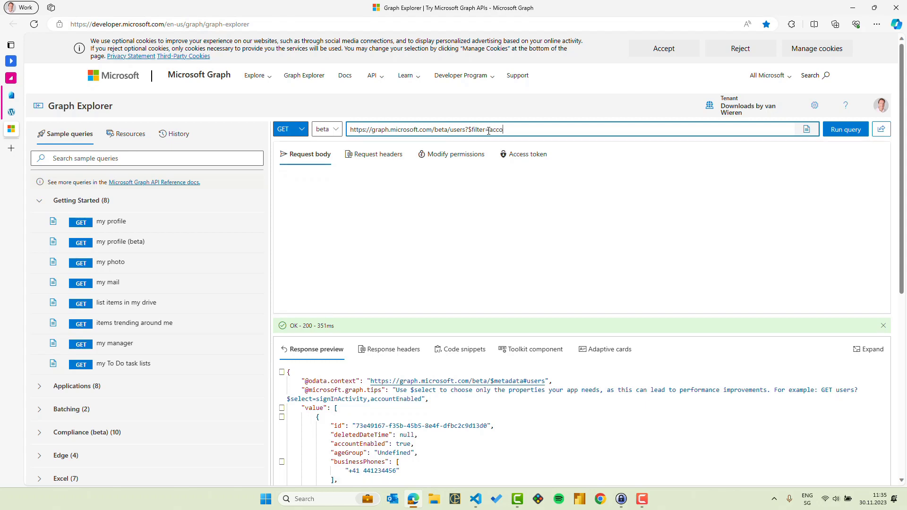
pyautogui.write('untEnabled eq true')
pyautogui.click(845, 135)
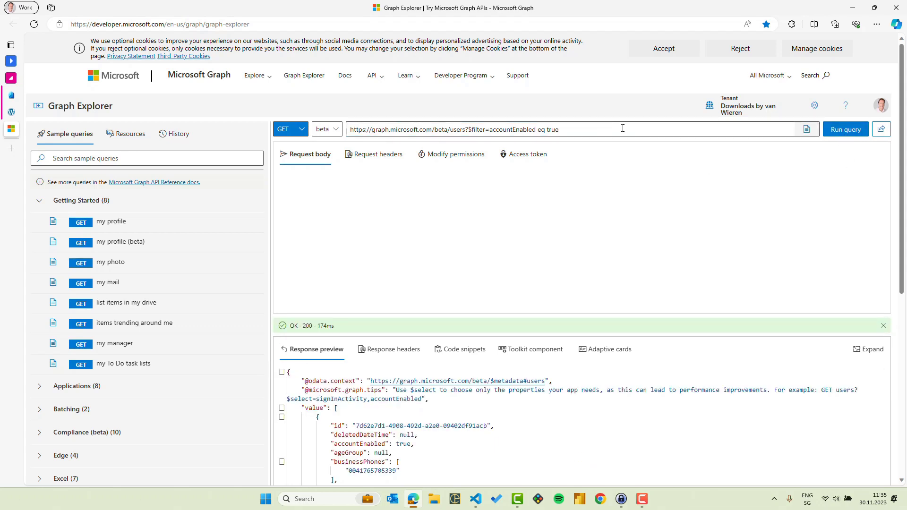
# - Try the accountEnabled filter with its value in single quotes as 'true' and run the query
pyautogui.click(568, 130)
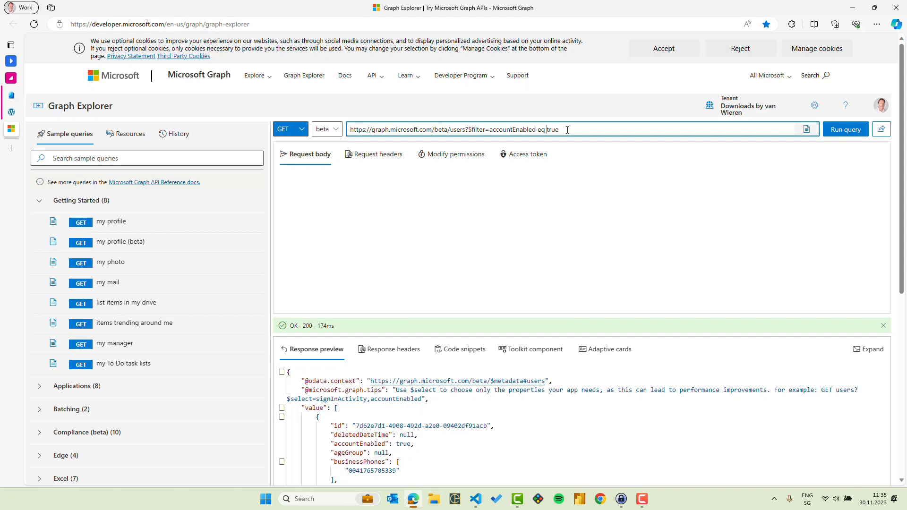
pyautogui.write("'true'")
pyautogui.click(843, 134)
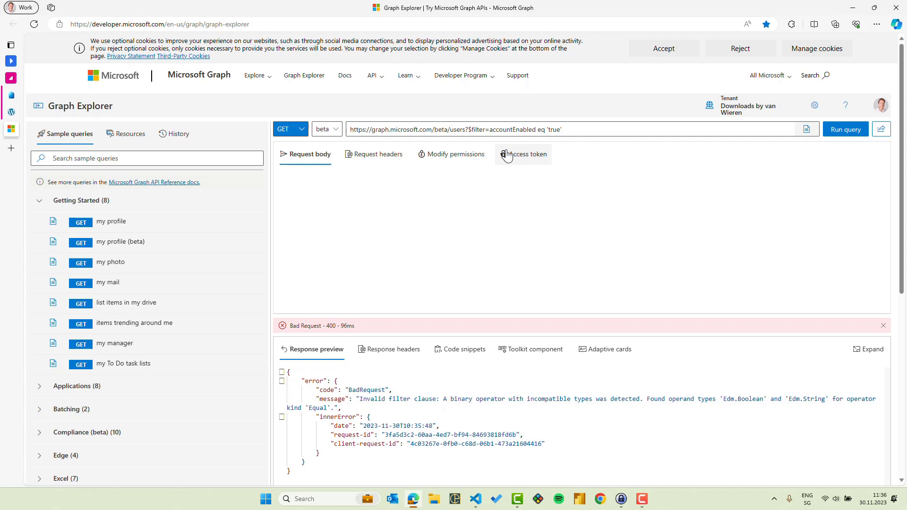
# - Change the users filter to department eq 'Communications', run the query and look through the response
pyautogui.moveTo(490, 130); pyautogui.dragTo(599, 134)
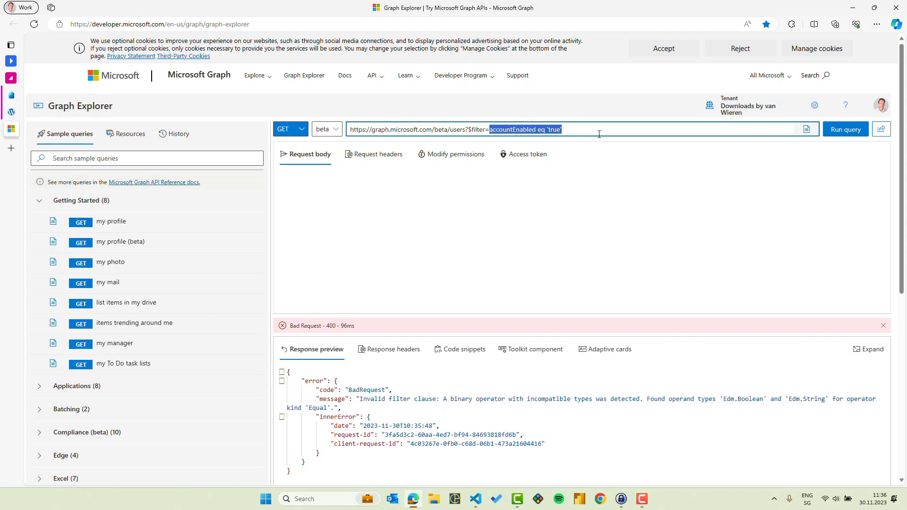
pyautogui.write('de')
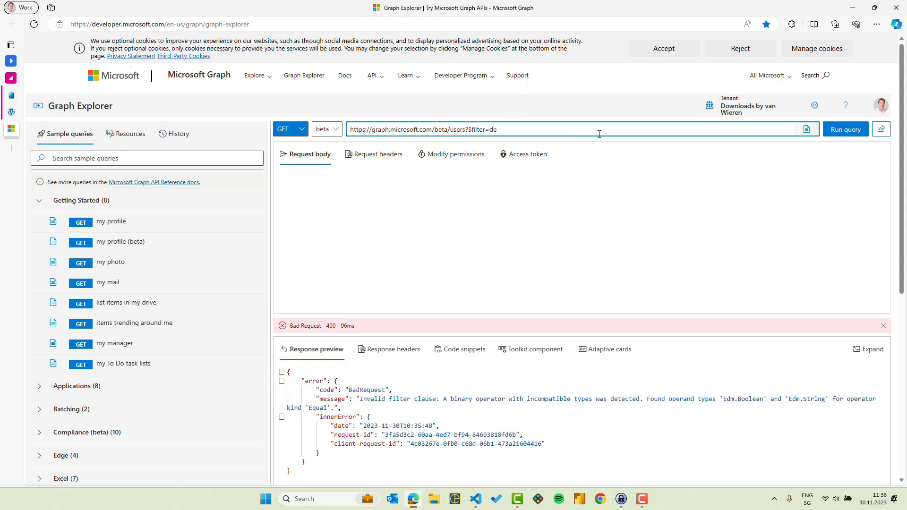
pyautogui.write('partment eq')
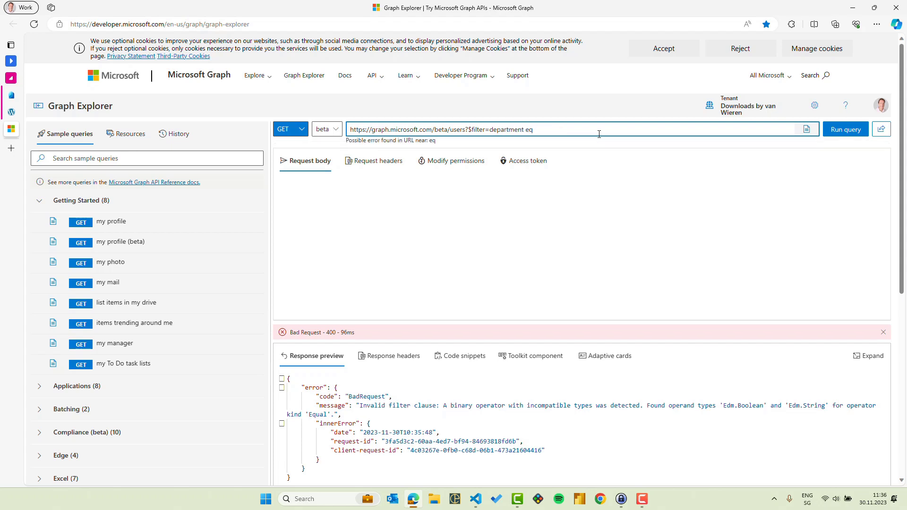
pyautogui.write(" 'Communu")
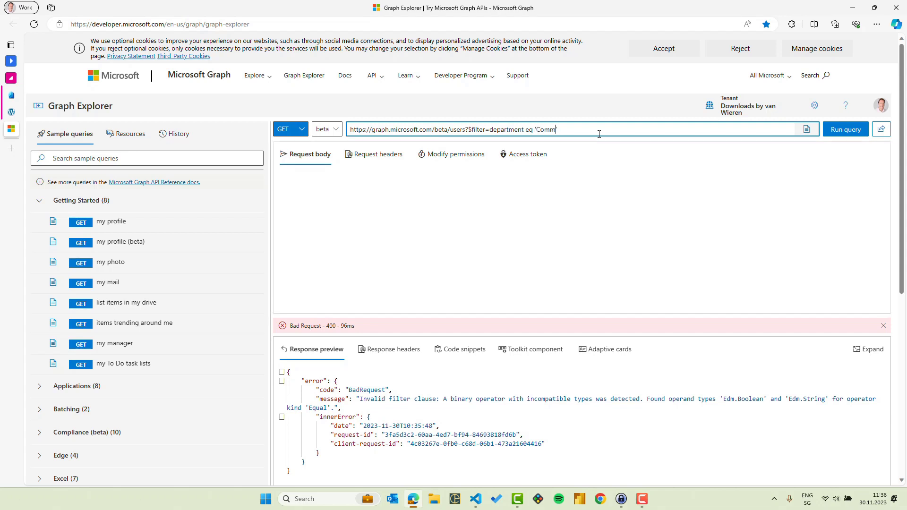
pyautogui.press('BackSpace')
pyautogui.write("ications'")
pyautogui.press('Return')
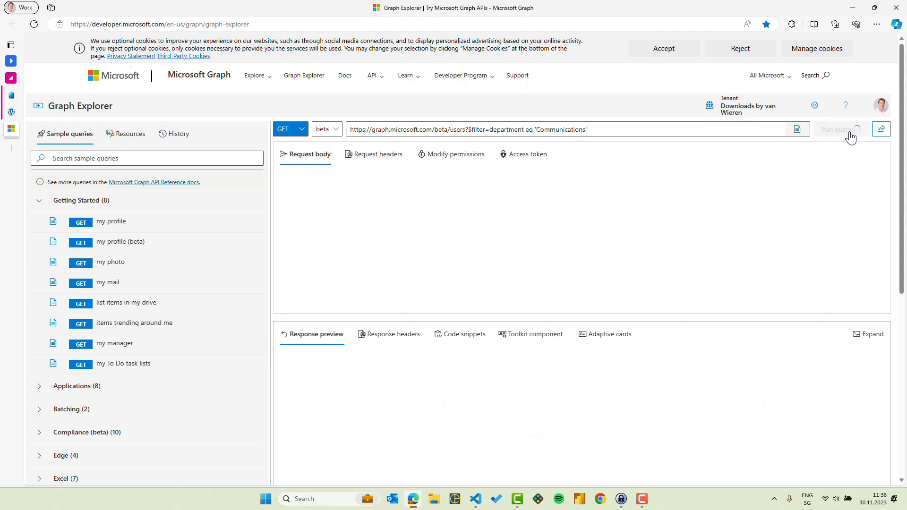
pyautogui.scroll(-6, 617, 418)
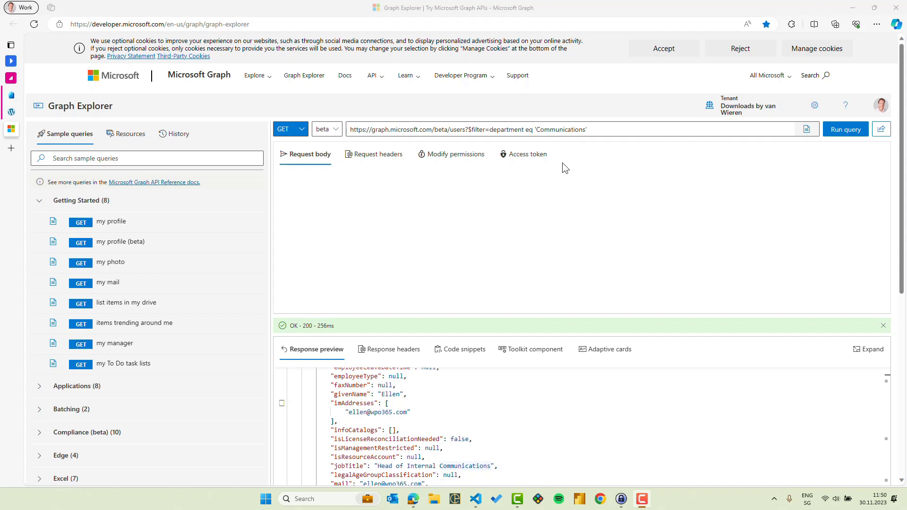
# - Replace the users resource and its filter in the request URL with groups and run the query
pyautogui.moveTo(450, 129); pyautogui.dragTo(628, 138)
pyautogui.write('groups')
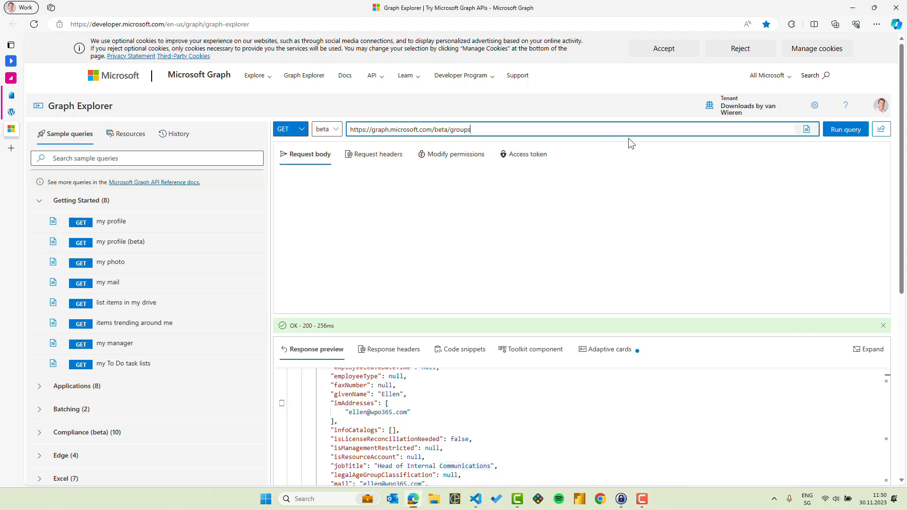
pyautogui.click(847, 136)
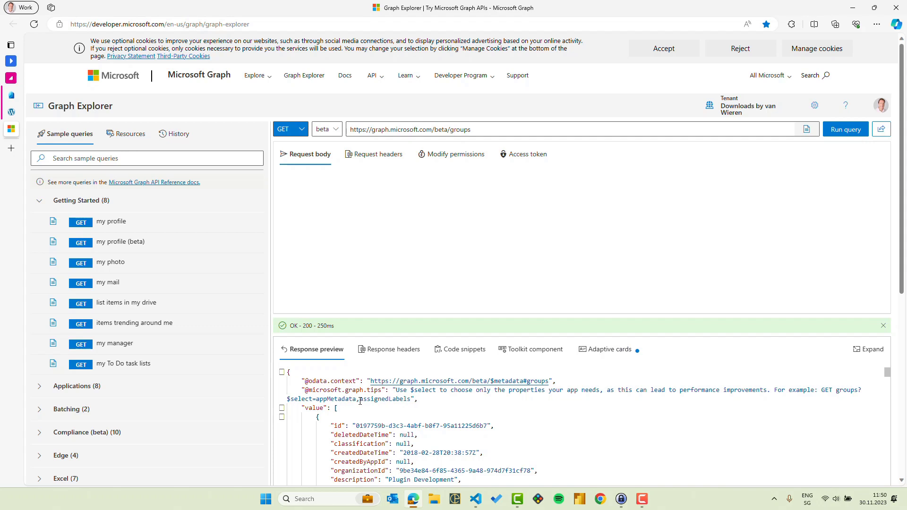
# - Collapse the first group in the response and copy the id of the All Users group
pyautogui.scroll(-1, 425, 436)
pyautogui.scroll(1, 425, 436)
pyautogui.click(282, 417)
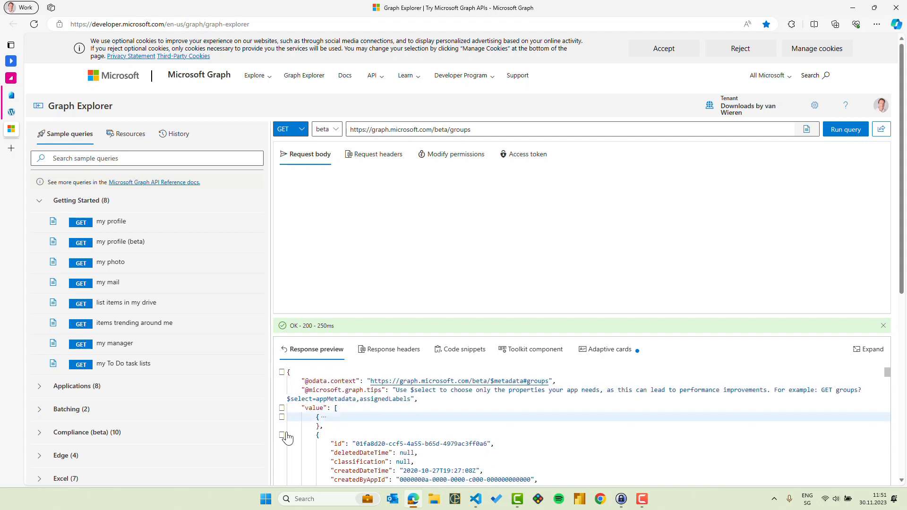
pyautogui.scroll(-3, 309, 437)
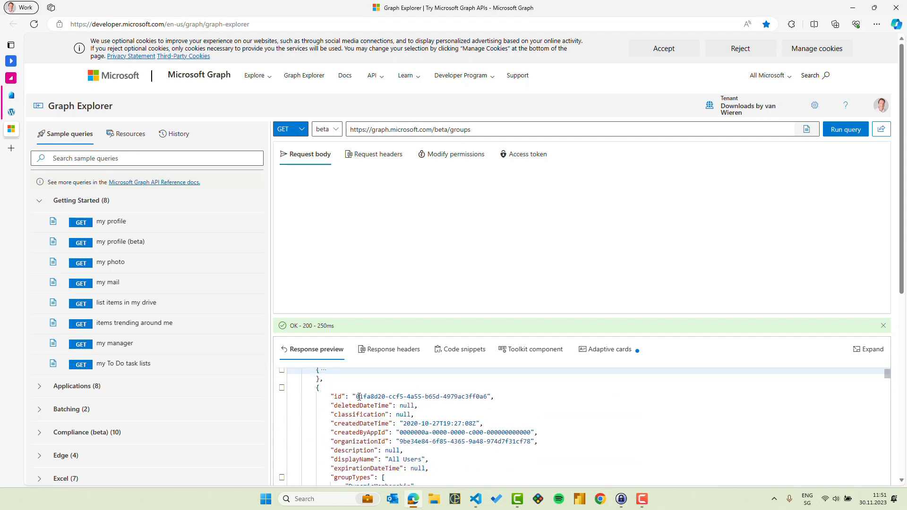
pyautogui.moveTo(355, 397); pyautogui.dragTo(488, 397)
pyautogui.hotkey('ctrl', 'c')
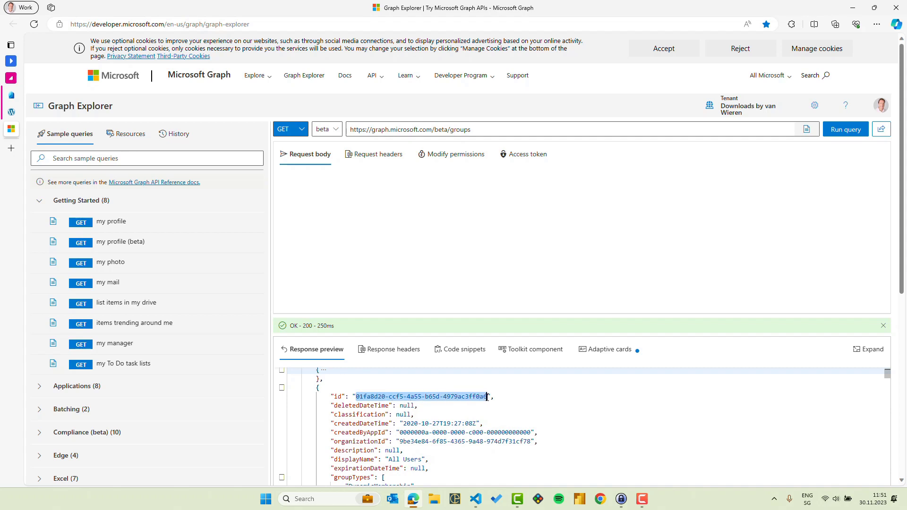
# - Append a slash and the copied All Users group id to the groups request and run the query
pyautogui.click(493, 129)
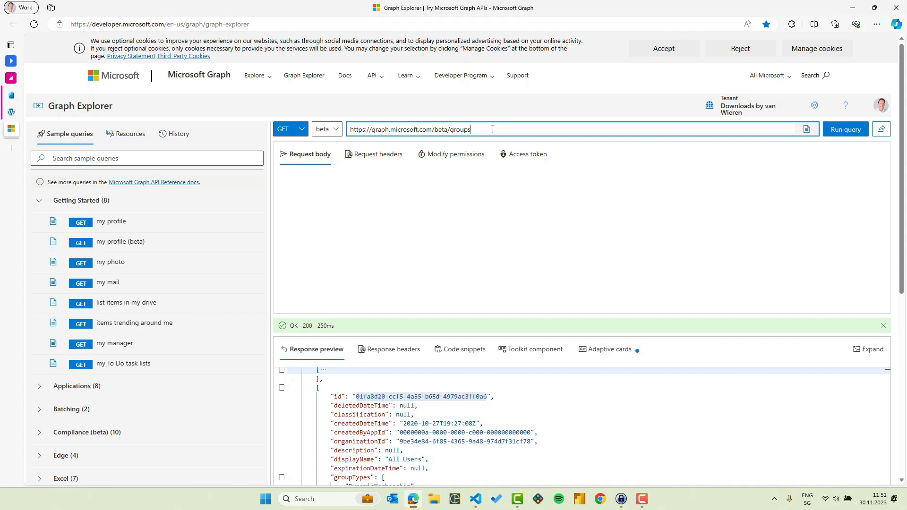
pyautogui.write('/')
pyautogui.hotkey('ctrl', 'v')
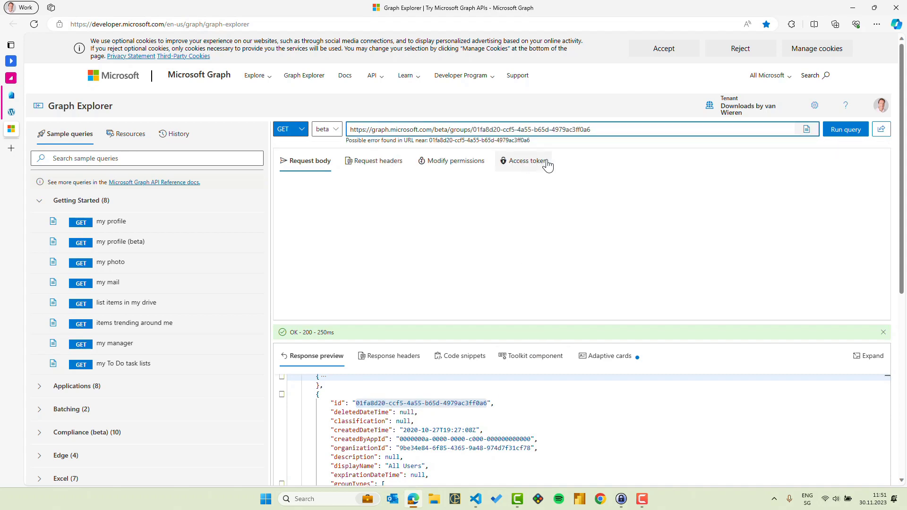
pyautogui.click(841, 134)
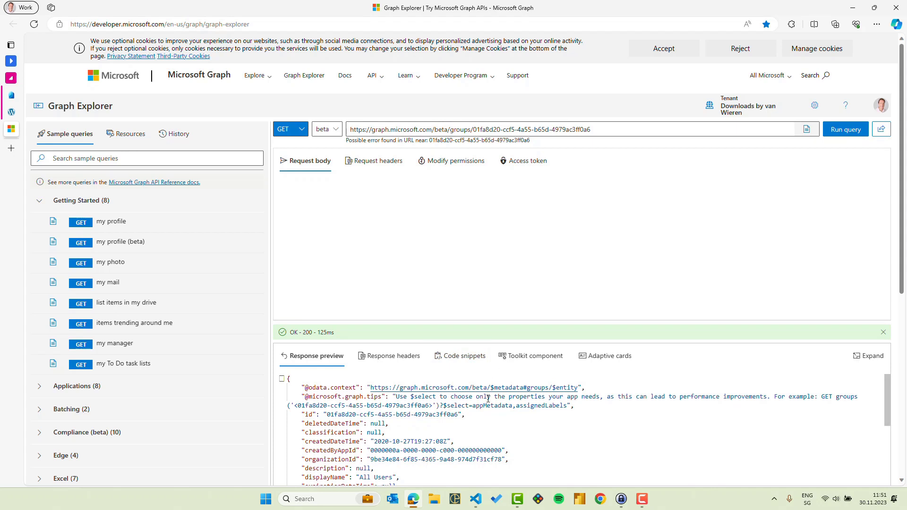
# - Append /transitiveMembers to the All Users group request and run the query
pyautogui.click(599, 129)
pyautogui.write('/')
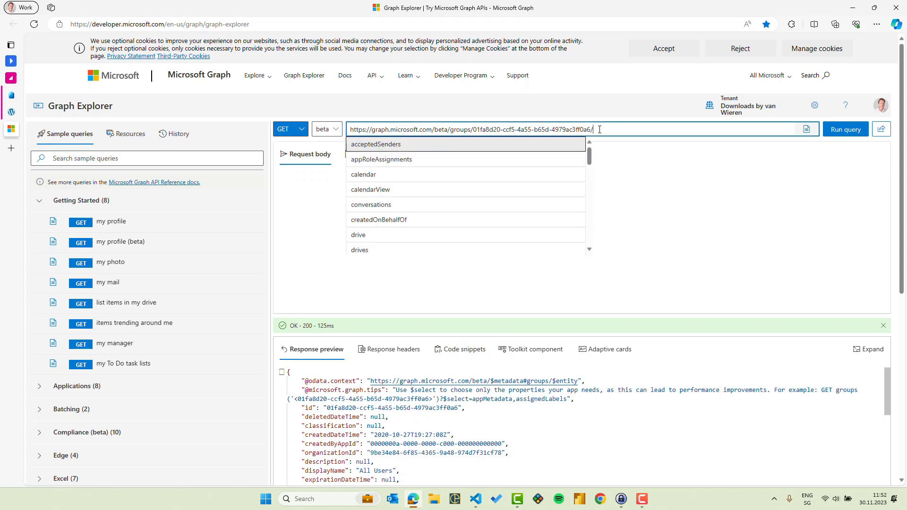
pyautogui.write('tra')
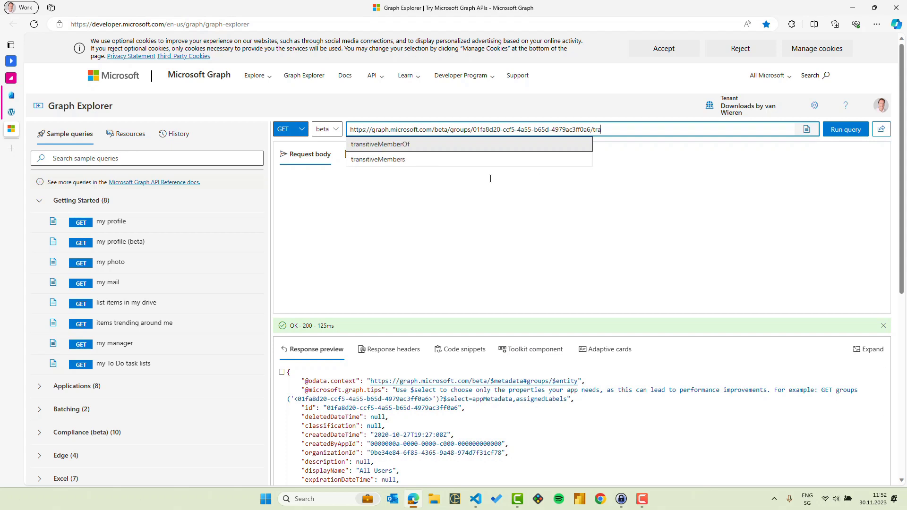
pyautogui.click(405, 161)
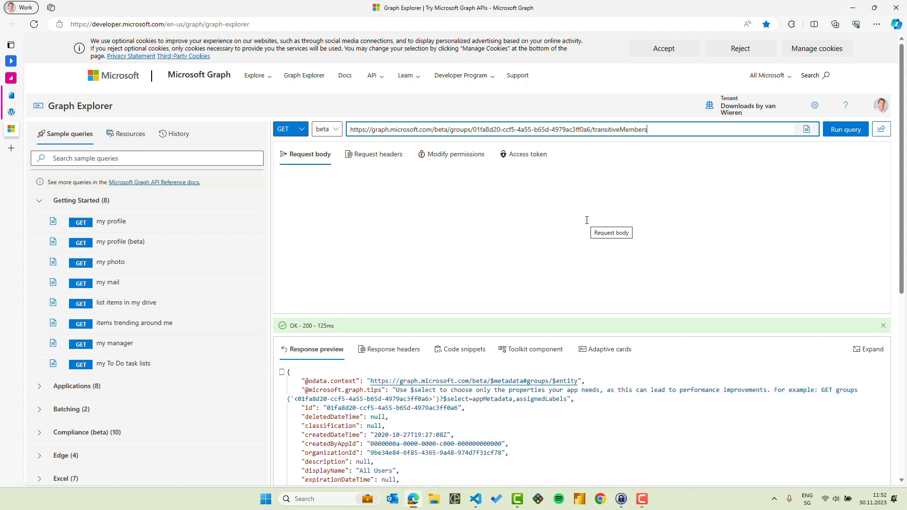
pyautogui.click(845, 132)
pyautogui.click(845, 136)
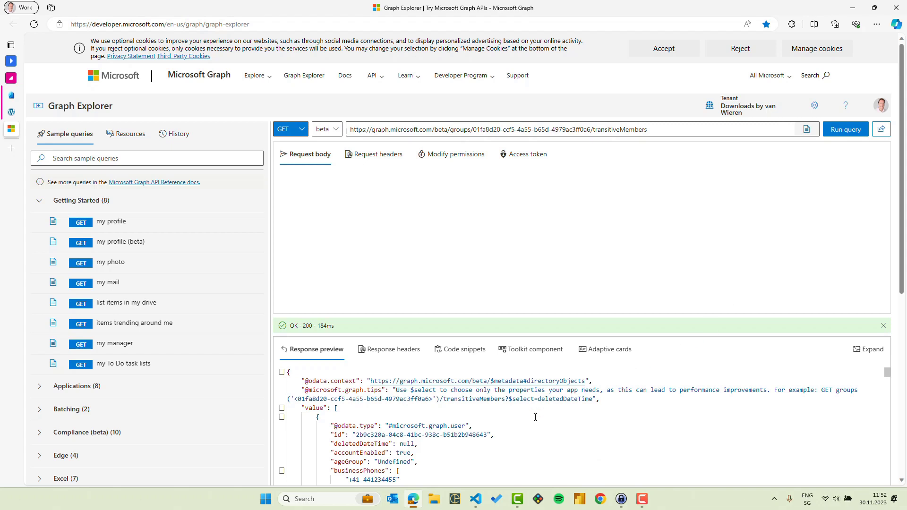
# - Copy the part of the request URL after beta/, from groups through transitiveMembers
pyautogui.scroll(-1, 535, 418)
pyautogui.scroll(1, 492, 413)
pyautogui.click(471, 130)
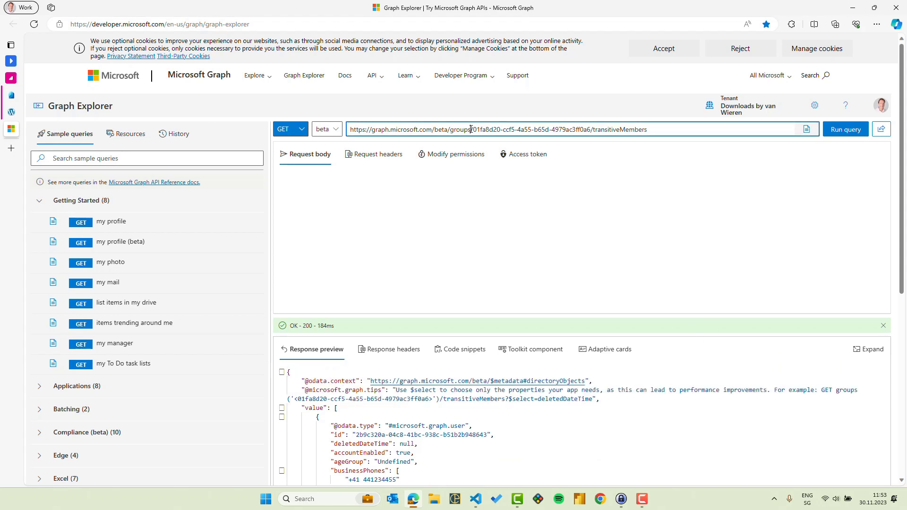
pyautogui.moveTo(450, 130); pyautogui.dragTo(661, 133)
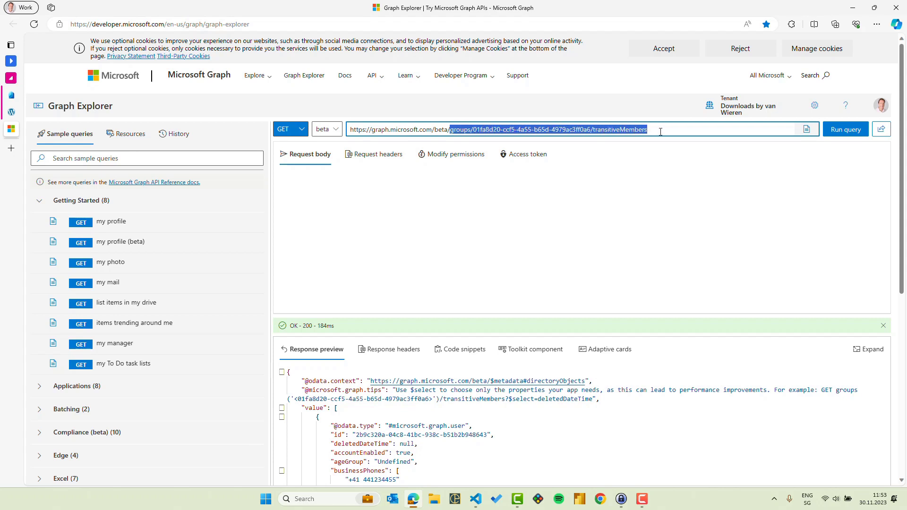
# - Switch to the WPO365 user synchronization page, replace the ALL EMPLOYEES job's query with the copied transitiveMembers query, and test it
pyautogui.click(12, 112)
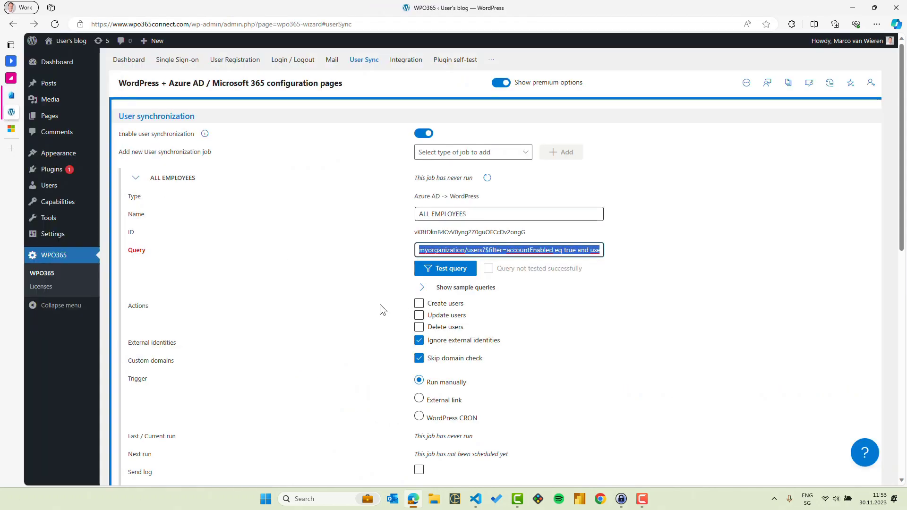
pyautogui.tripleClick(446, 251)
pyautogui.hotkey('ctrl', 'v')
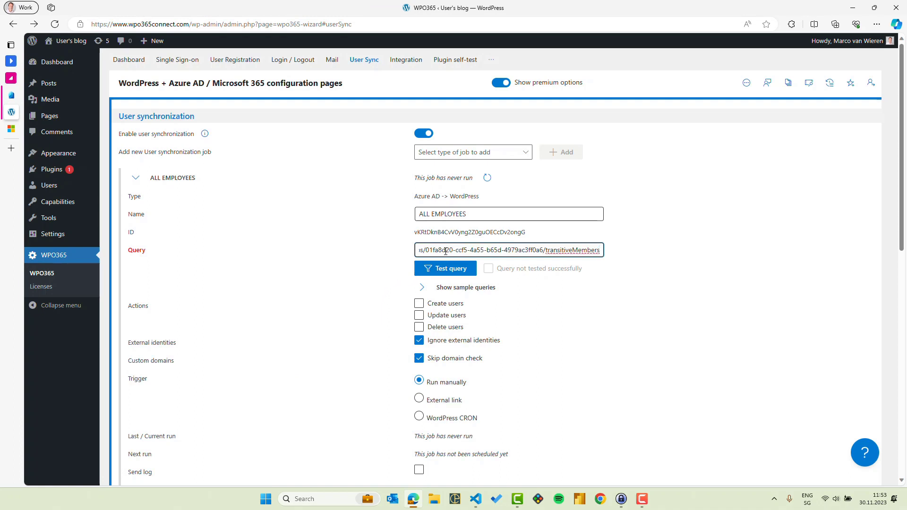
pyautogui.click(442, 271)
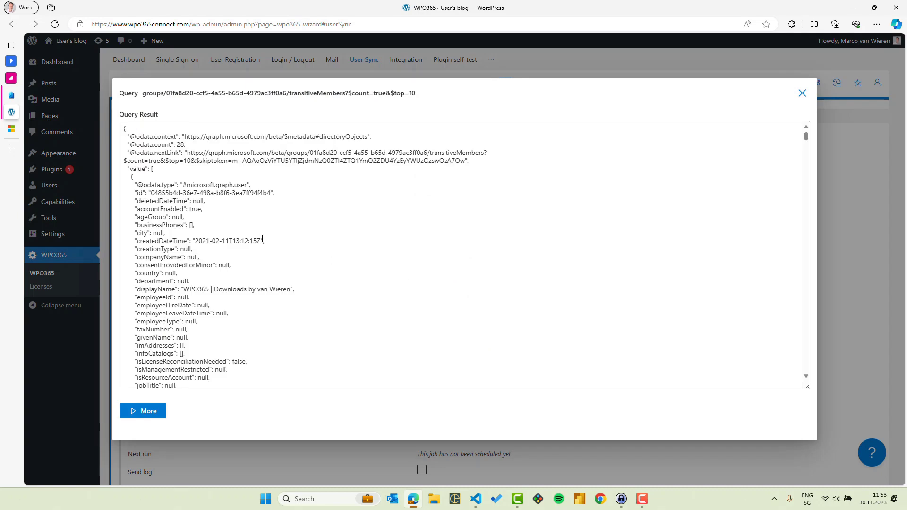
pyautogui.click(802, 94)
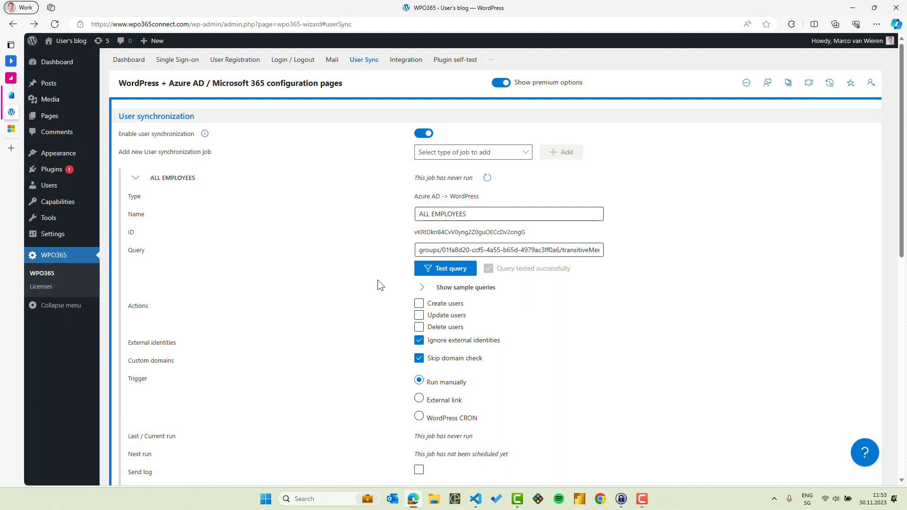